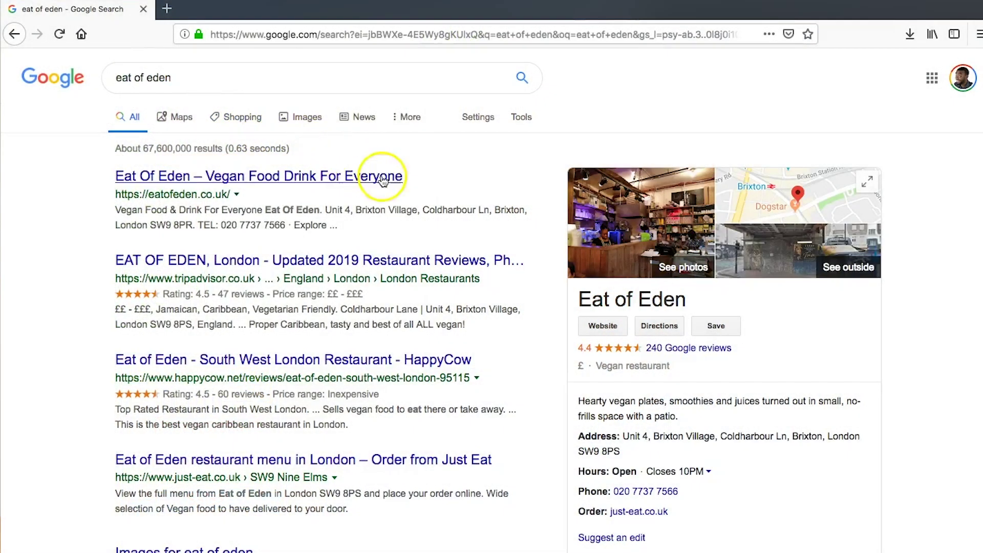
Look over the search results, then switch to the 'business events in london' results.
scroll(507, 256, "down", 3)
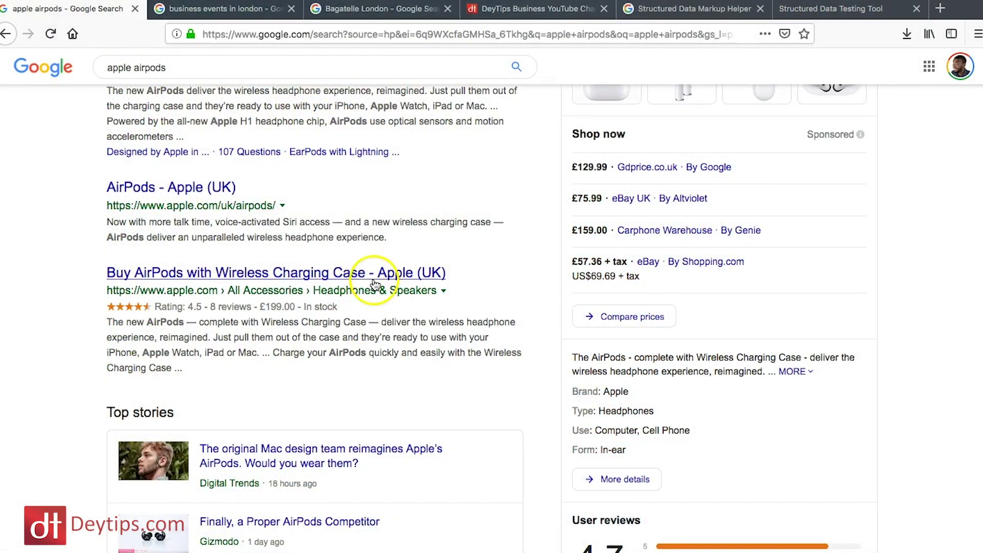
scroll(389, 255, "up", 8)
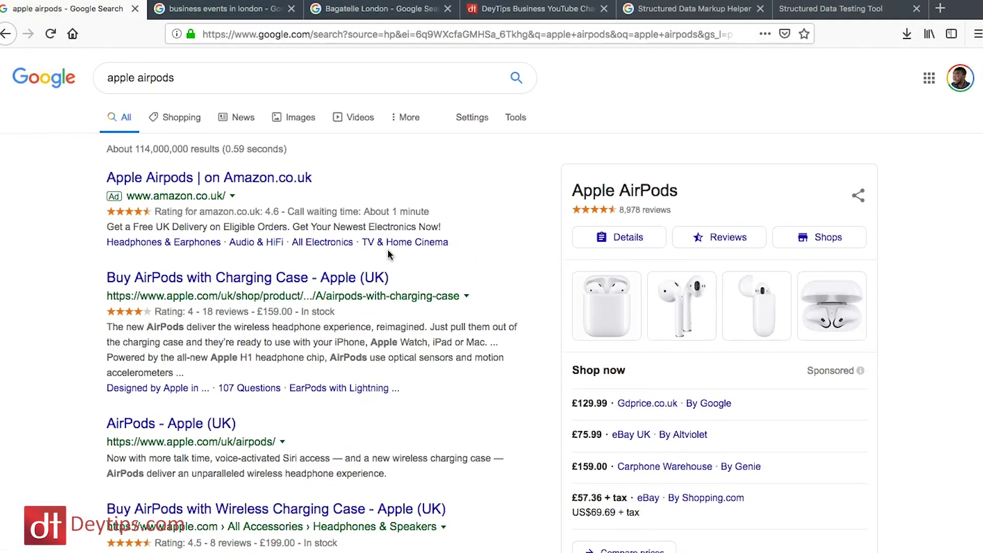
scroll(389, 255, "down", 5)
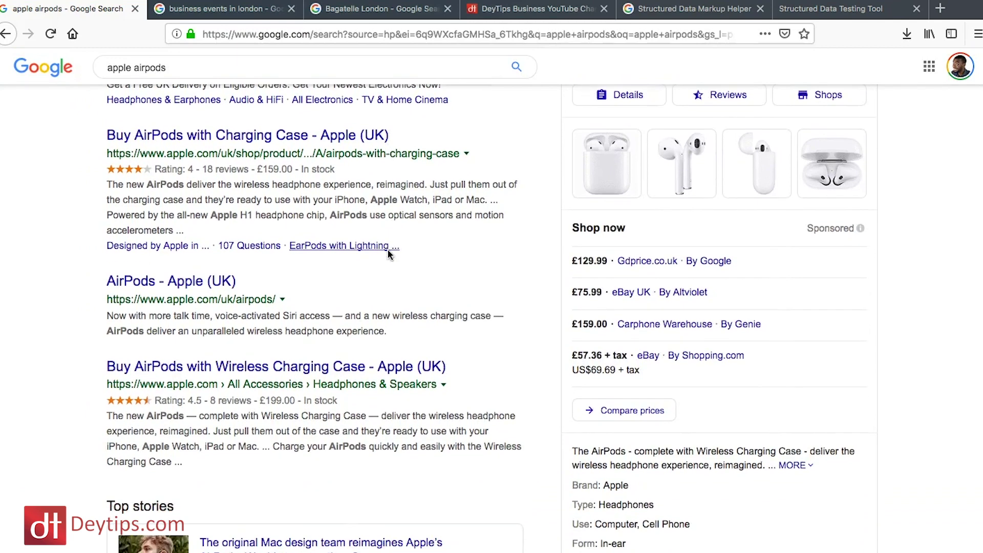
scroll(389, 250, "up", 3)
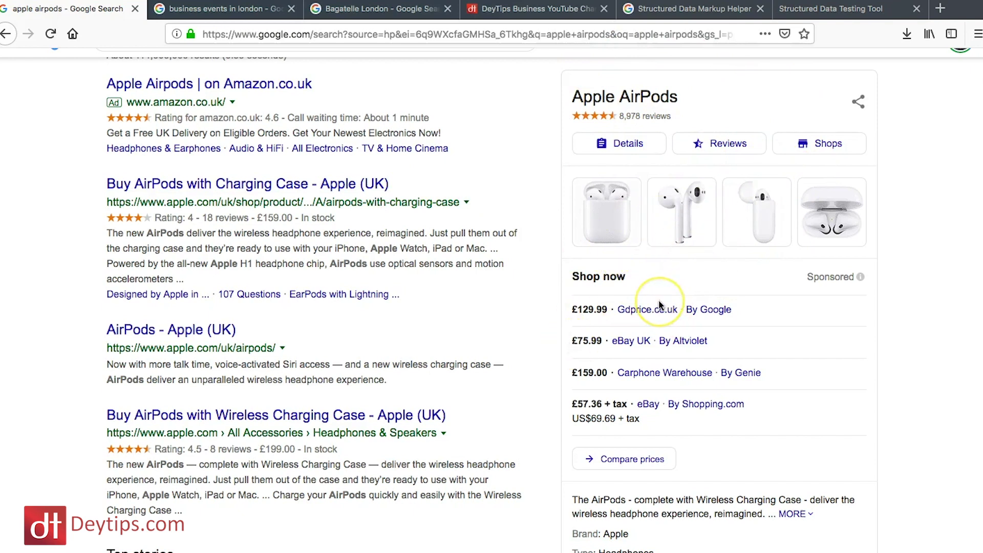
scroll(661, 287, "down", 1)
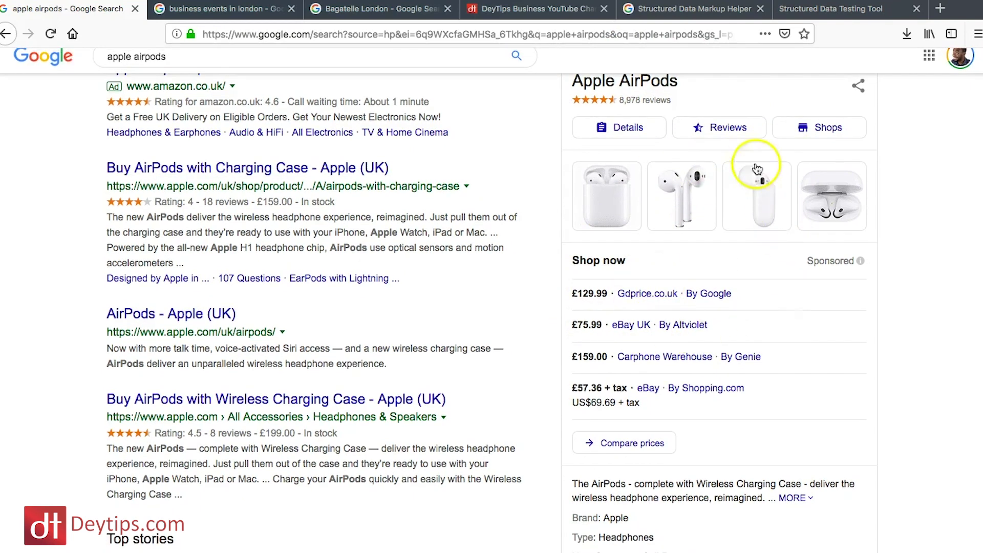
scroll(690, 352, "up", 1)
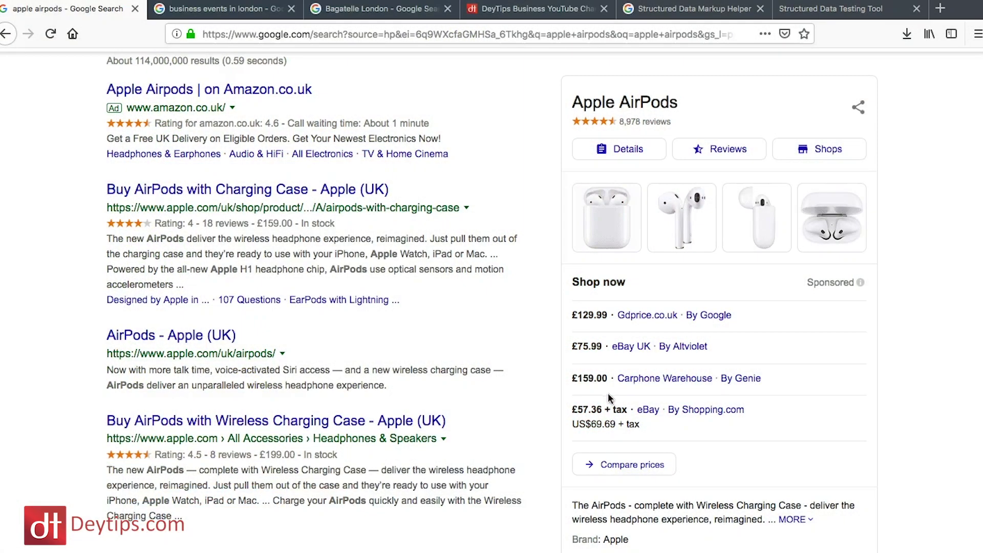
left_click(228, 11)
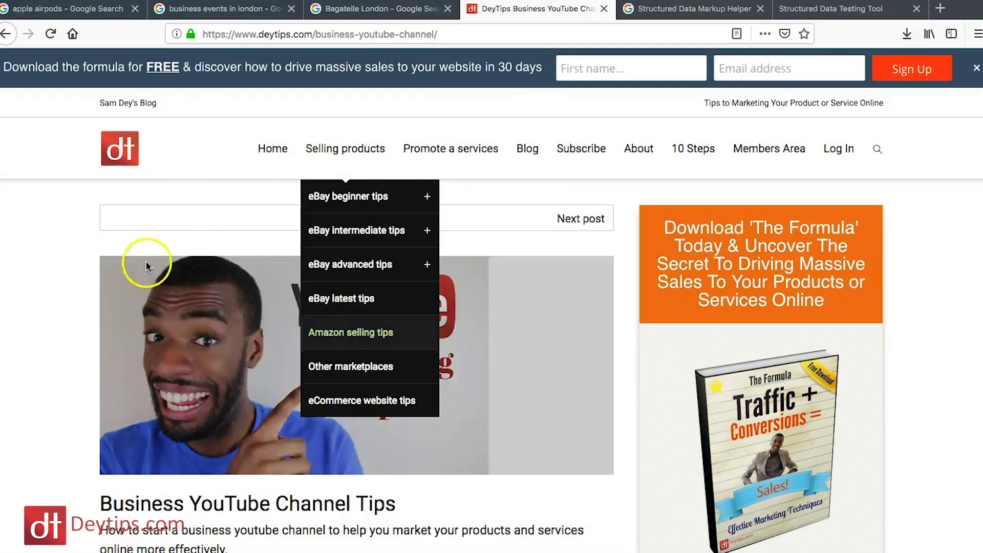
Copy the Business YouTube Channel Tips post URL and return to the Structured Data Markup Helper.
scroll(245, 204, "down", 2)
scroll(244, 204, "up", 2)
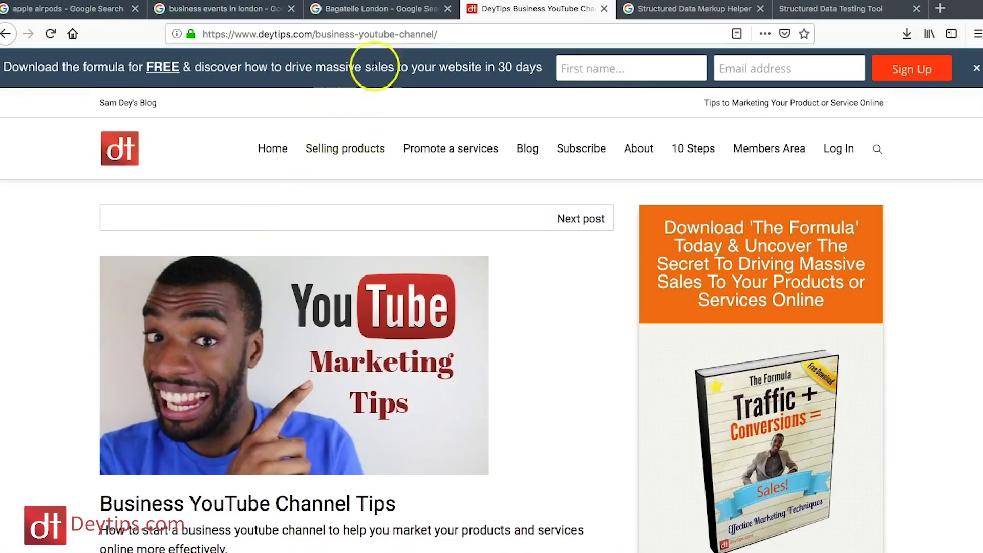
left_click(407, 32)
key("ctrl+c")
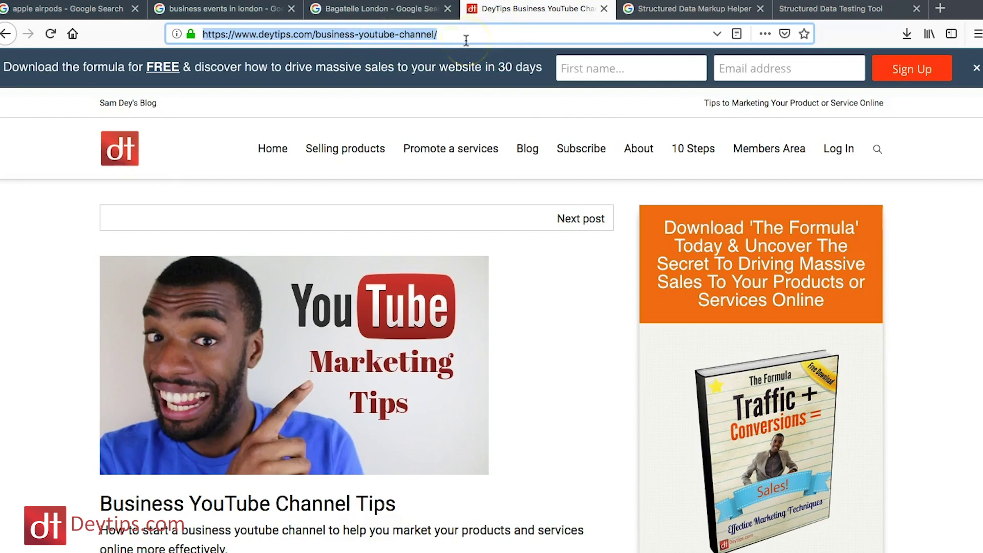
left_click(690, 11)
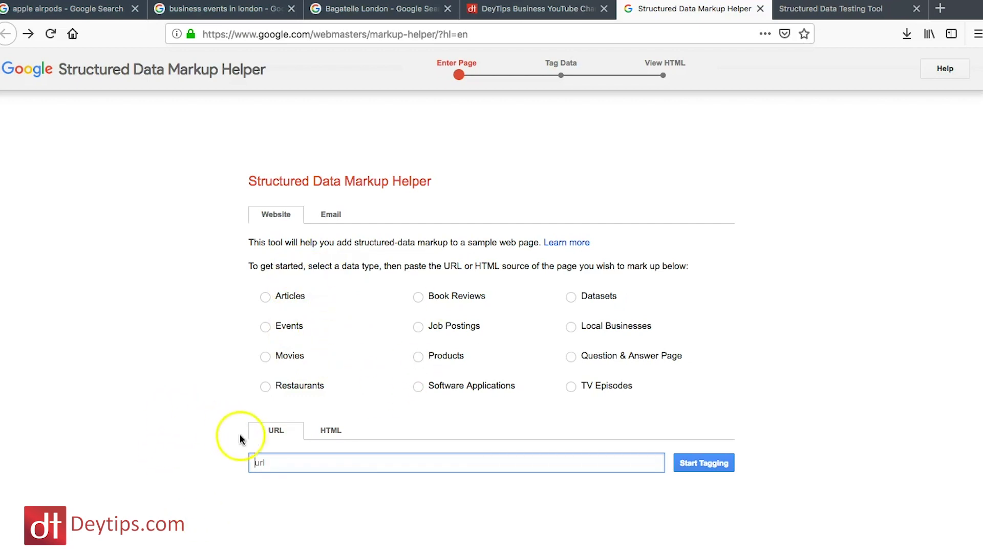
Paste the DeyTips post URL into the URL box and start tagging it as an Article.
left_click(274, 463)
key("ctrl+v")
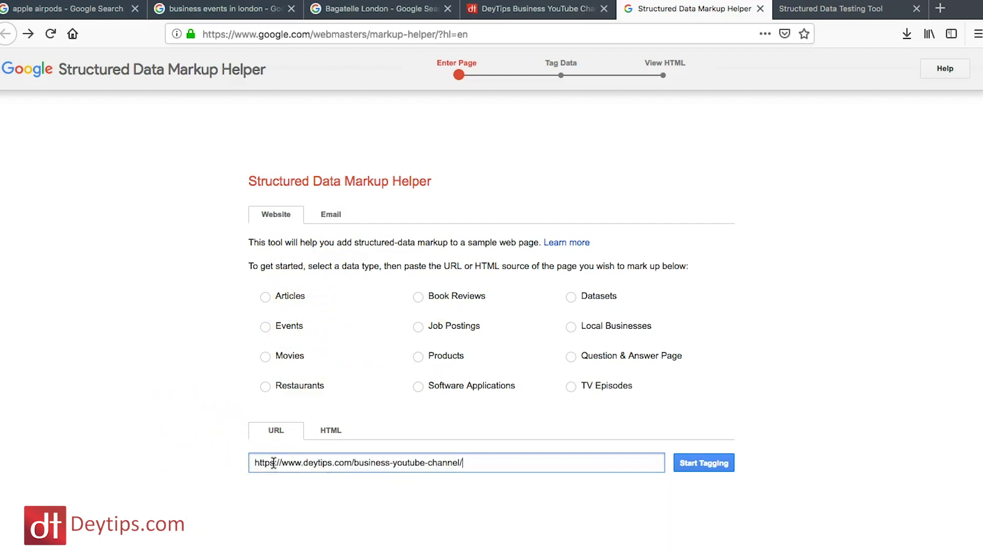
left_click(149, 385)
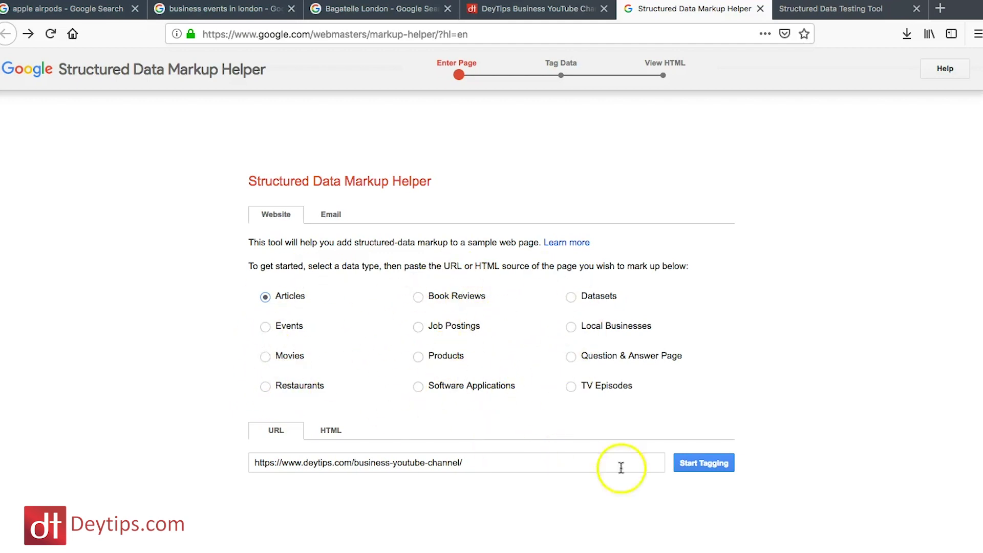
left_click(694, 466)
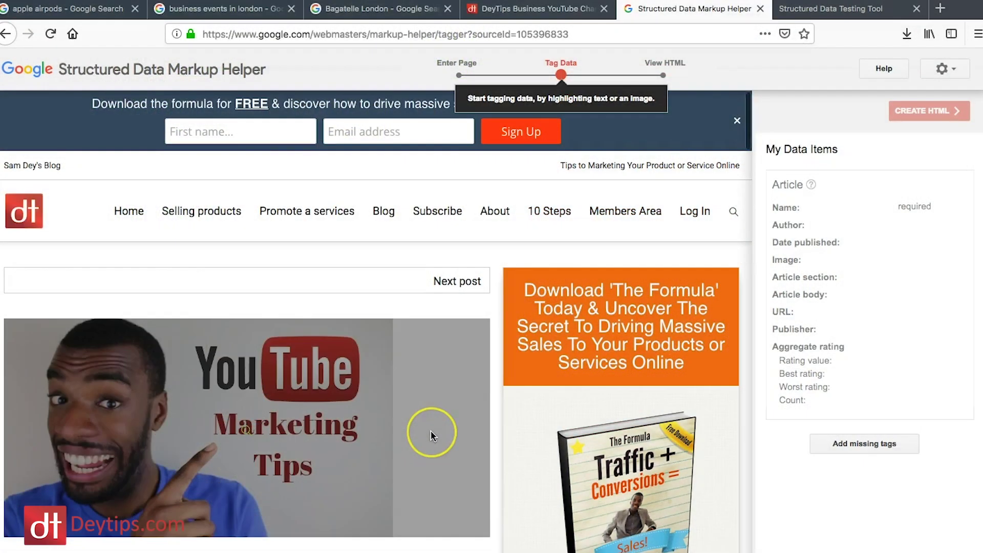
Tag the post's main heading as the Article name and the byline name as author.
scroll(431, 430, "down", 5)
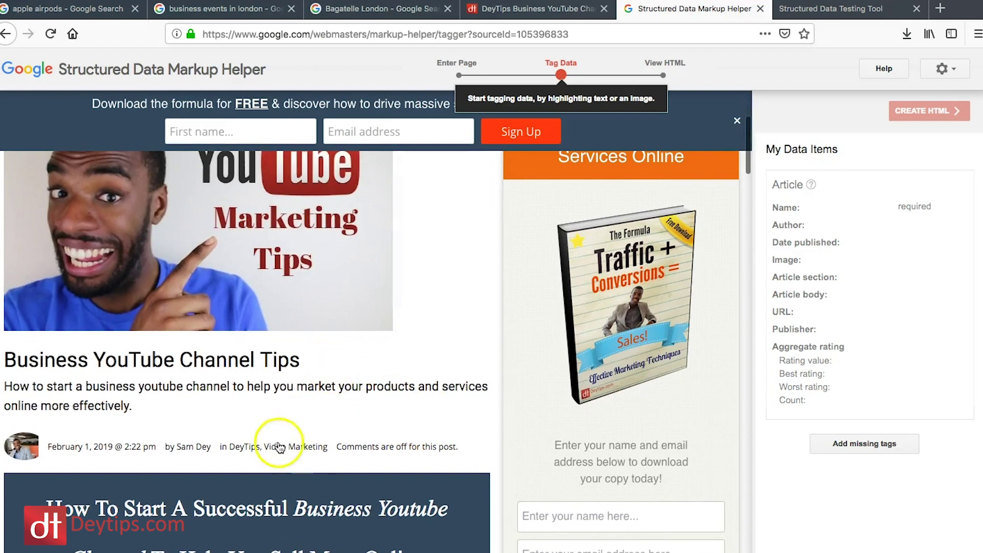
scroll(271, 446, "down", 2)
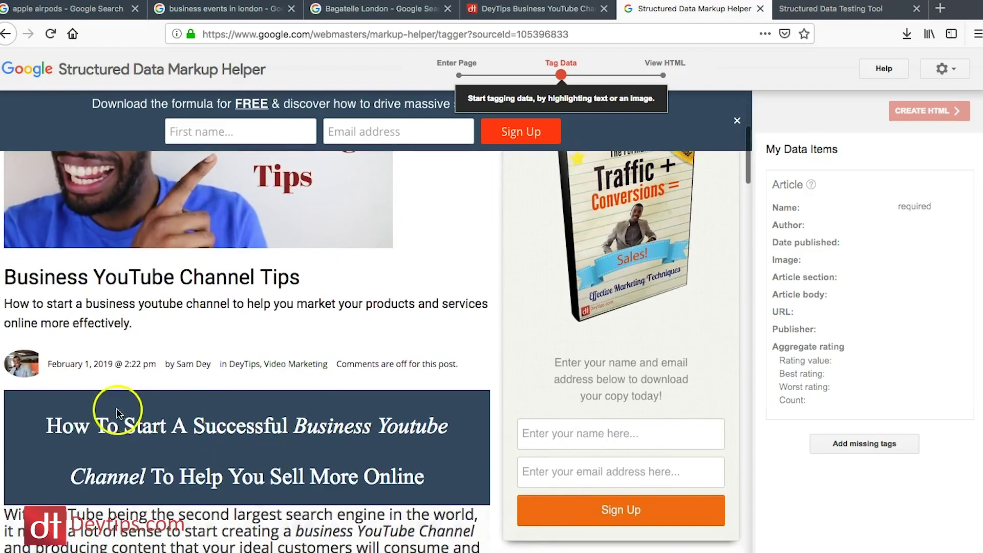
left_click_drag(48, 426, 399, 420)
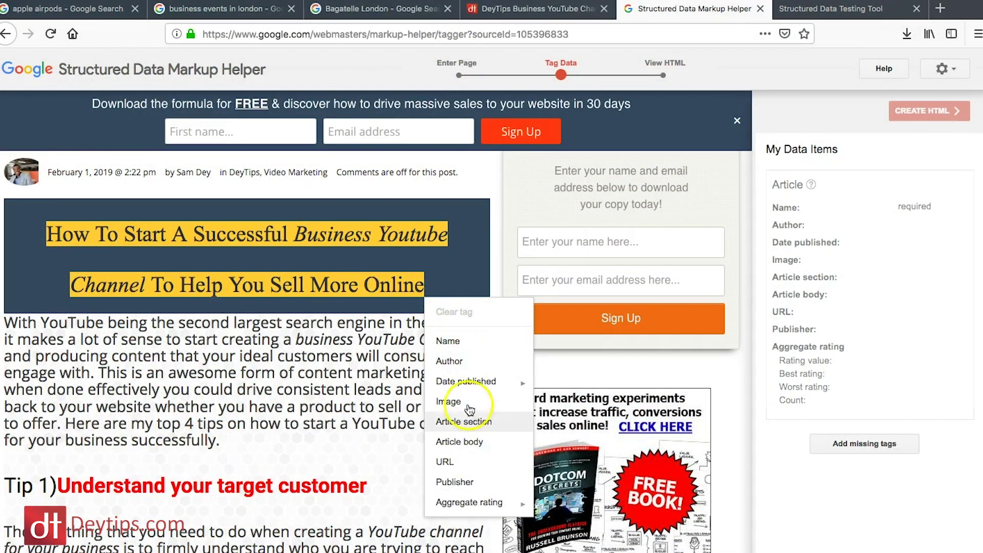
left_click(464, 344)
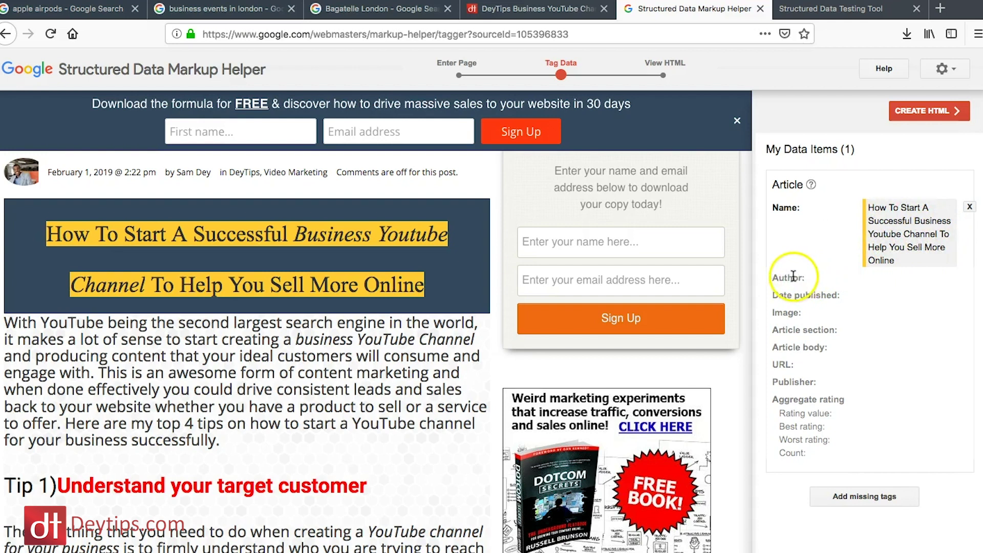
scroll(285, 341, "up", 3)
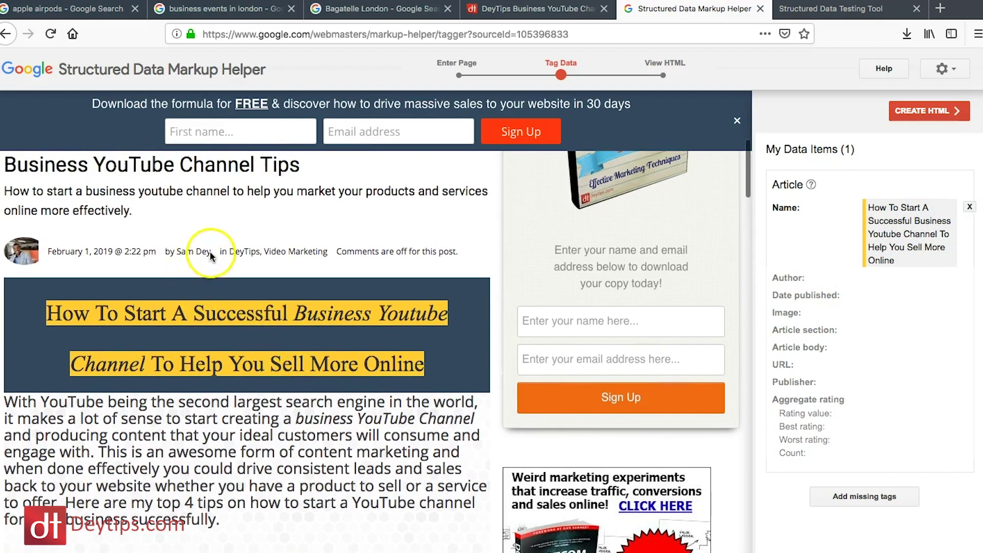
left_click_drag(211, 255, 184, 255)
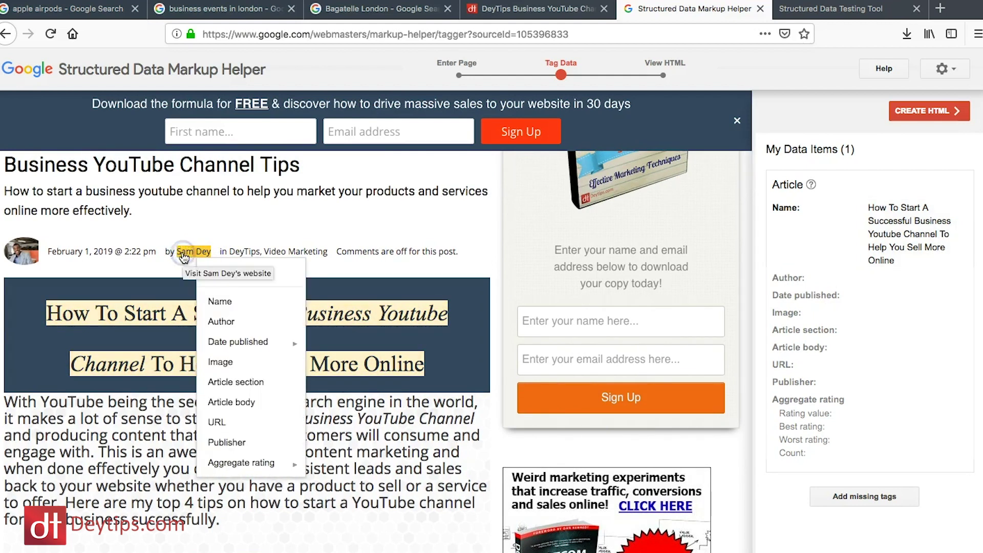
left_click(262, 323)
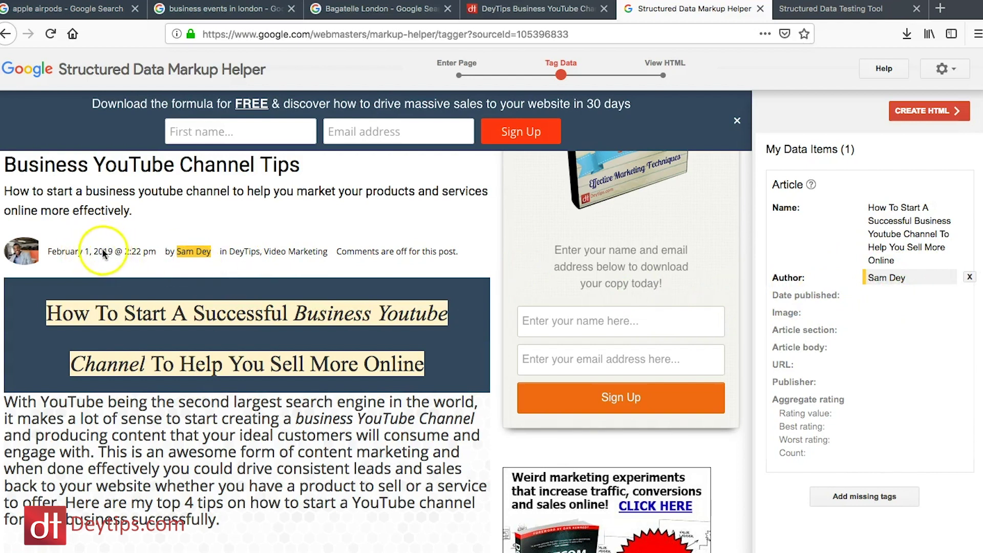
Tag February, 1 and 2019 in the byline as the published month, day and year.
double_click(73, 251)
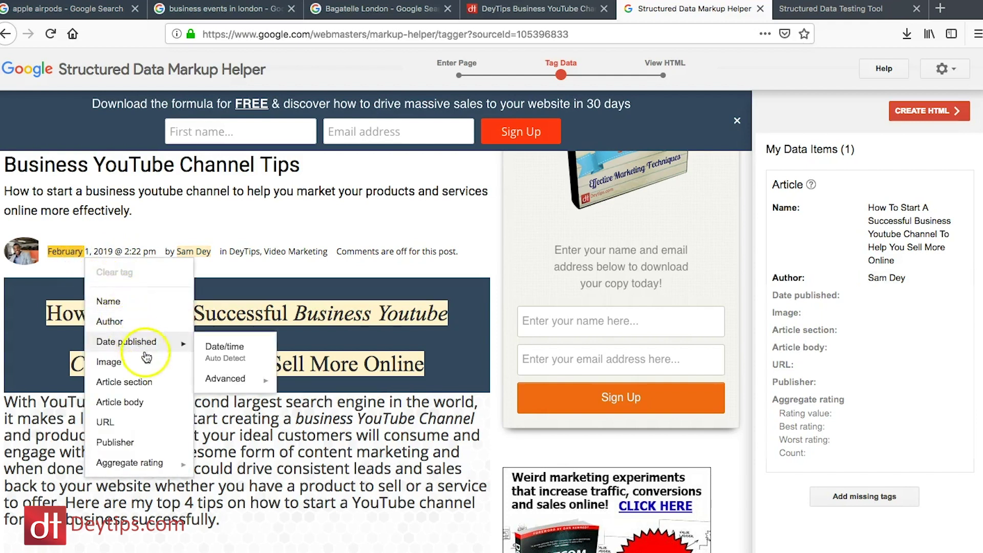
mouse_move(131, 343)
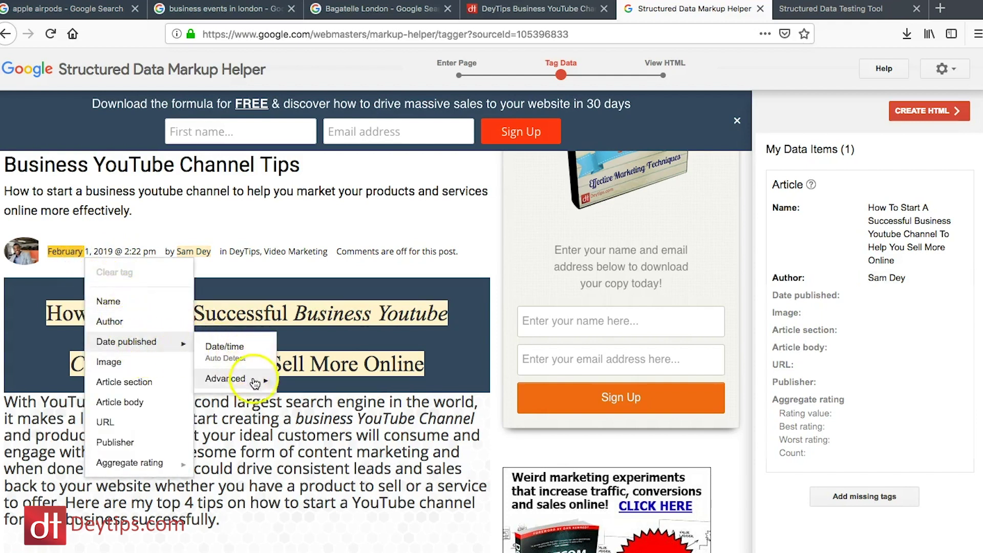
mouse_move(258, 389)
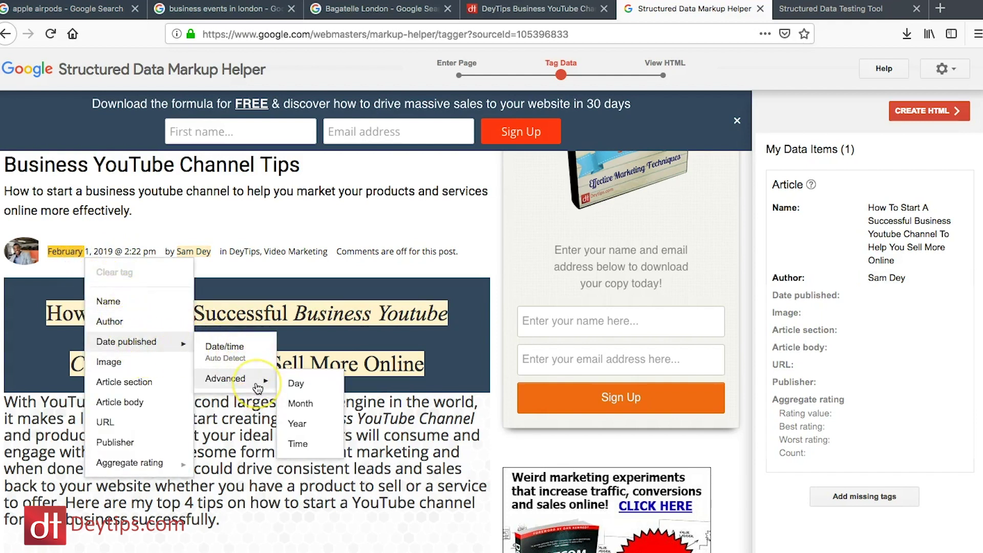
left_click(301, 404)
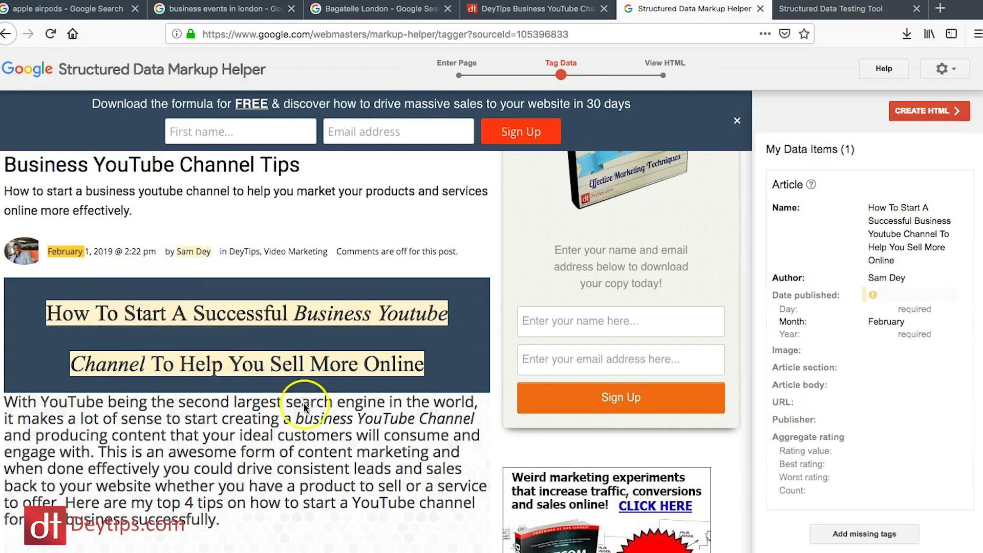
double_click(87, 252)
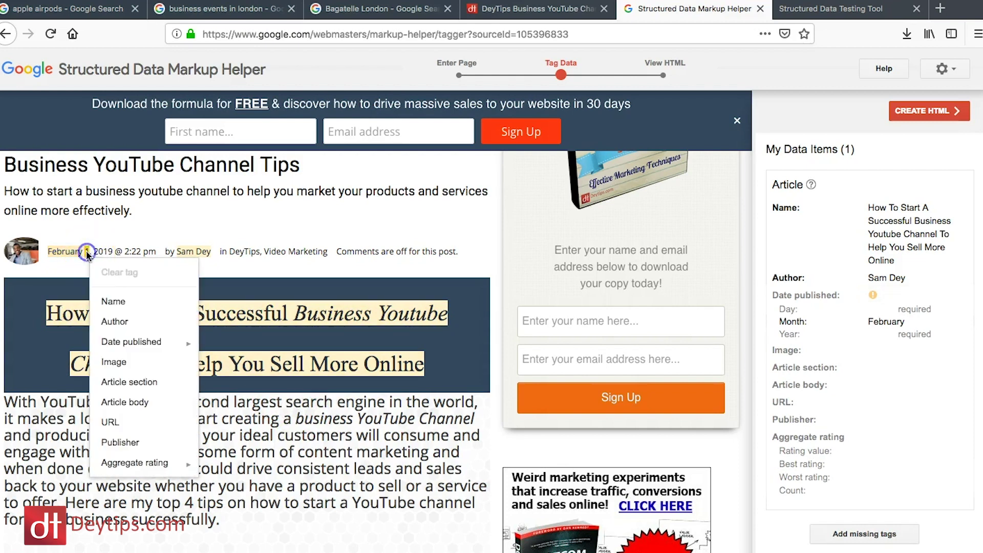
mouse_move(183, 351)
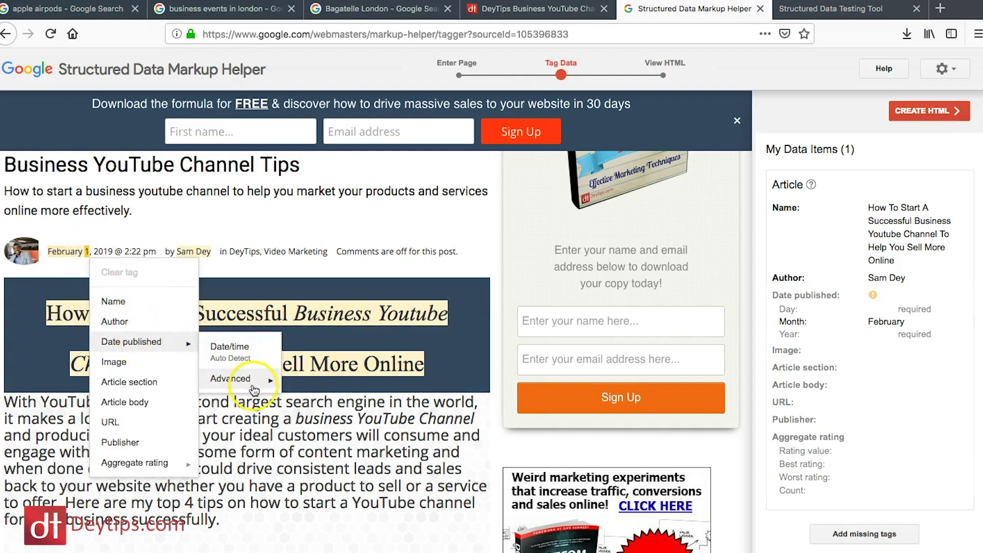
mouse_move(255, 383)
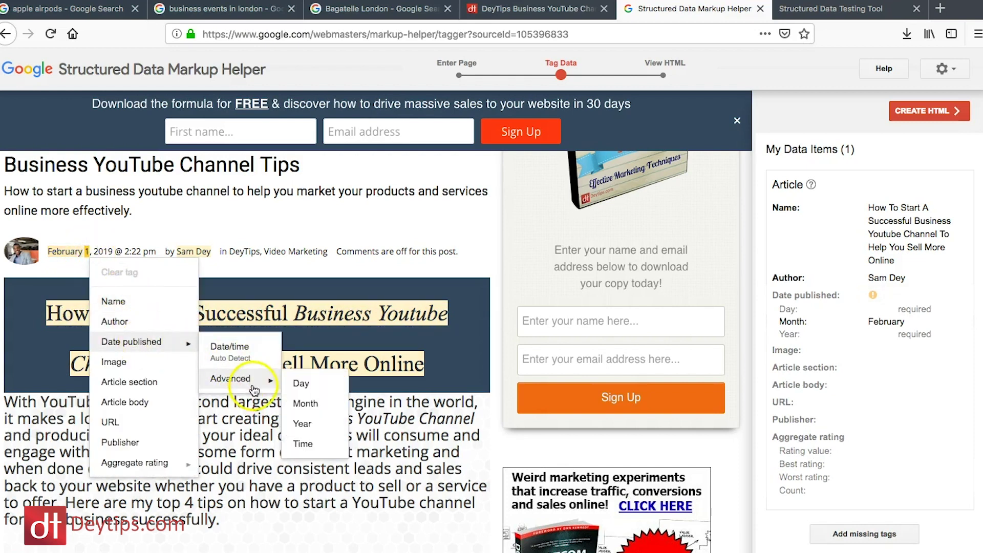
left_click(309, 385)
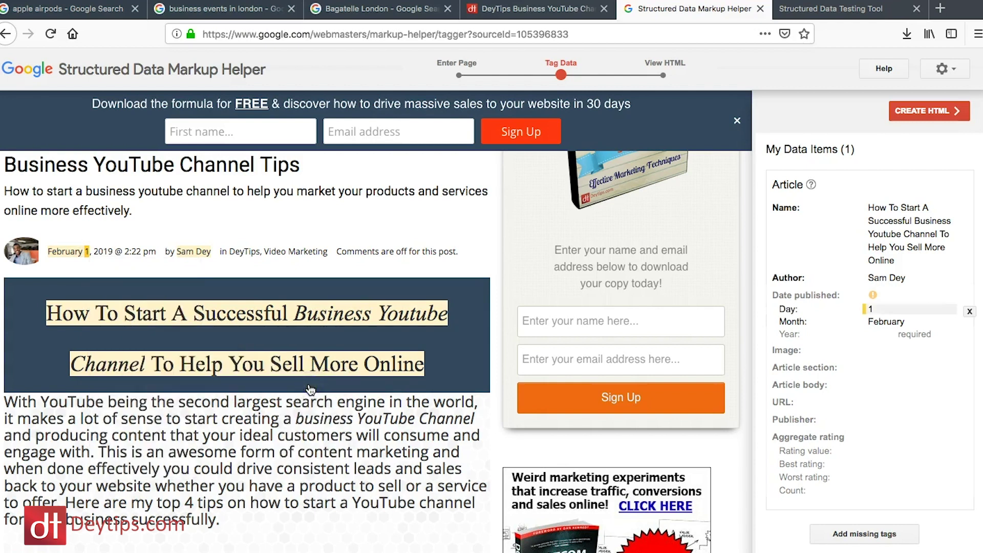
double_click(110, 252)
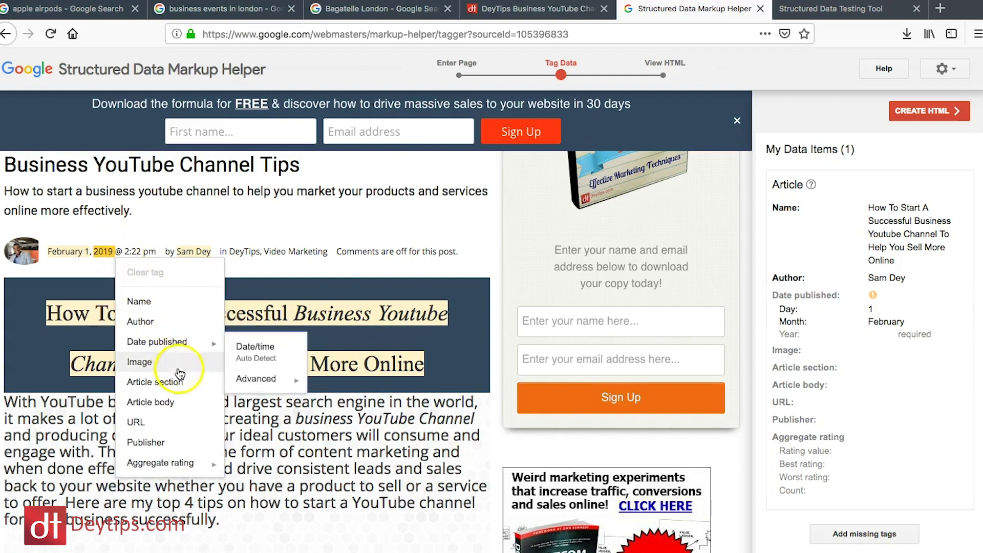
mouse_move(187, 341)
mouse_move(268, 378)
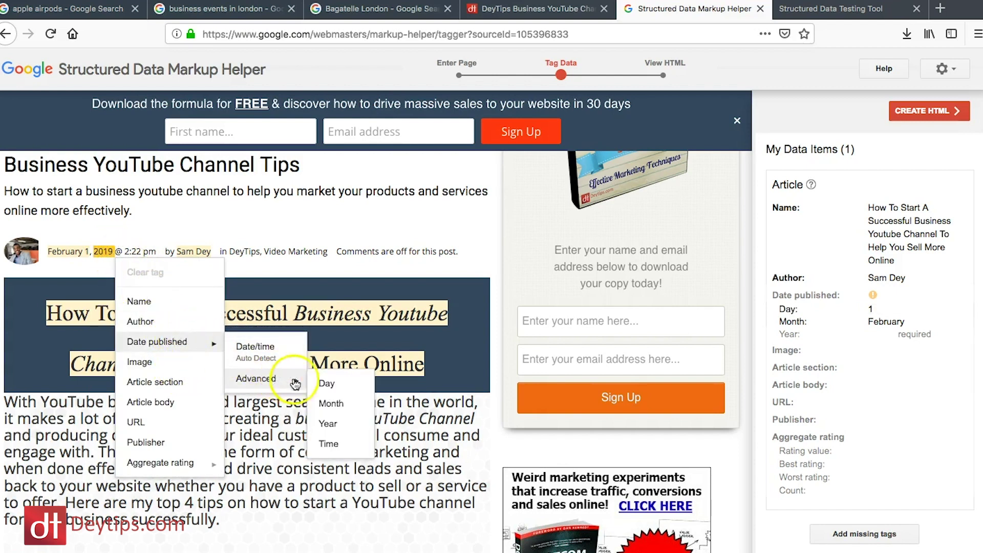
left_click(316, 422)
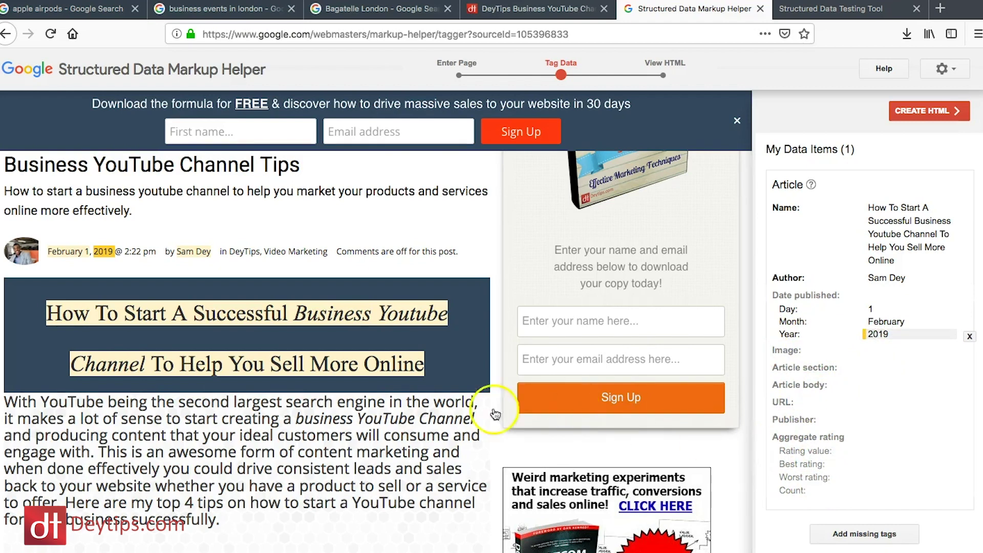
Tag the Tip 1, Tip 2, Tip 3 and Tip 4 headings as Article sections.
scroll(302, 430, "down", 1)
scroll(302, 430, "down", 6)
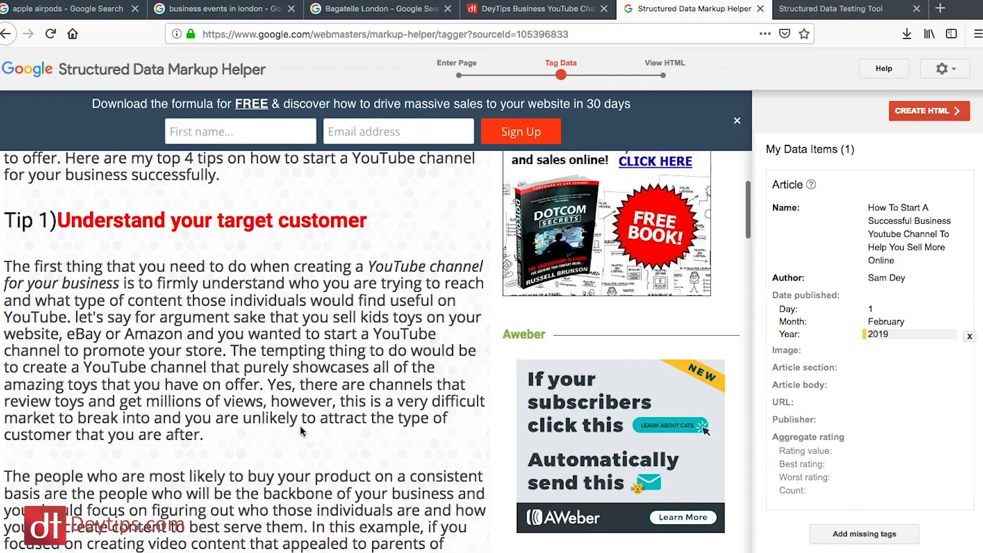
left_click_drag(368, 234, 20, 215)
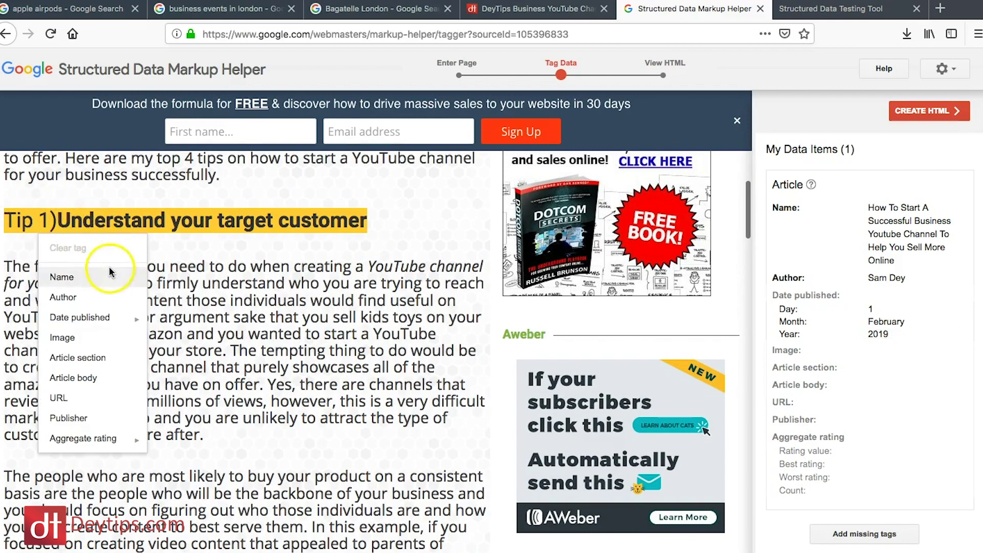
left_click(121, 365)
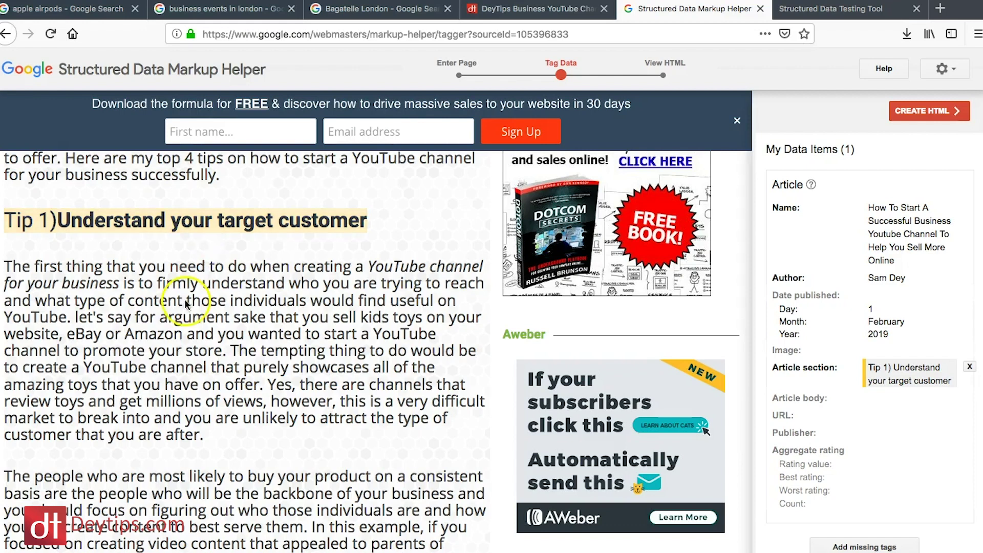
scroll(174, 318, "down", 7)
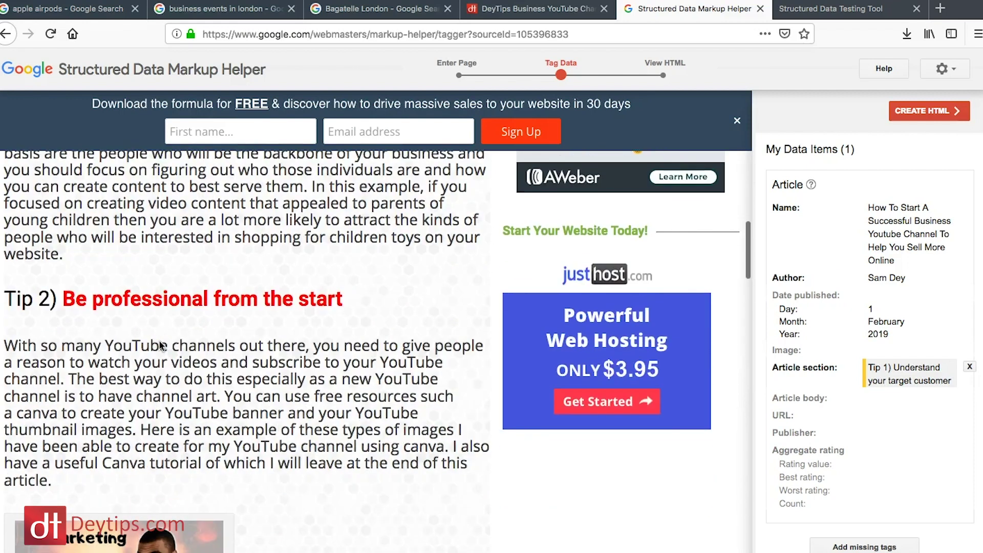
left_click_drag(342, 302, 4, 292)
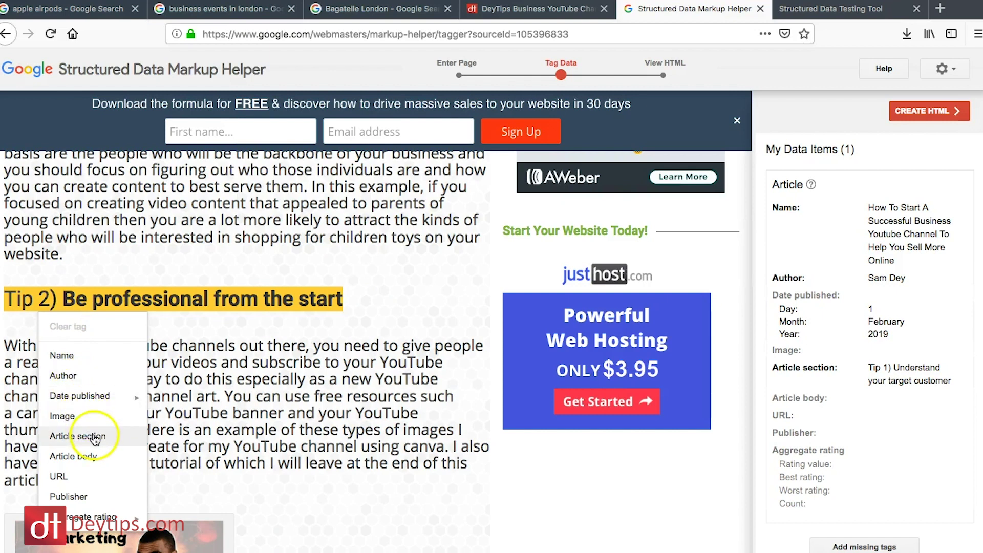
left_click(95, 439)
scroll(257, 387, "down", 10)
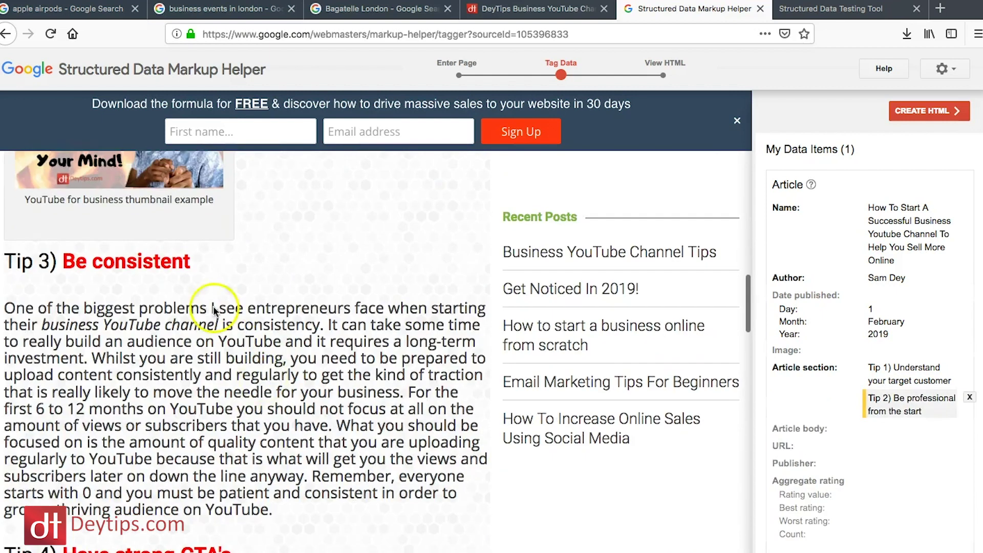
left_click_drag(193, 264, 5, 262)
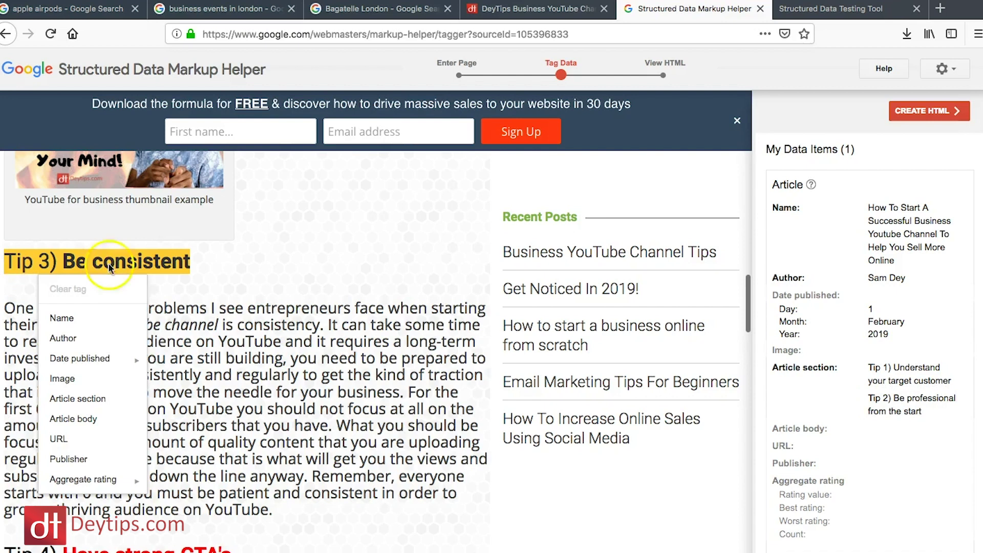
left_click(121, 399)
scroll(119, 405, "down", 5)
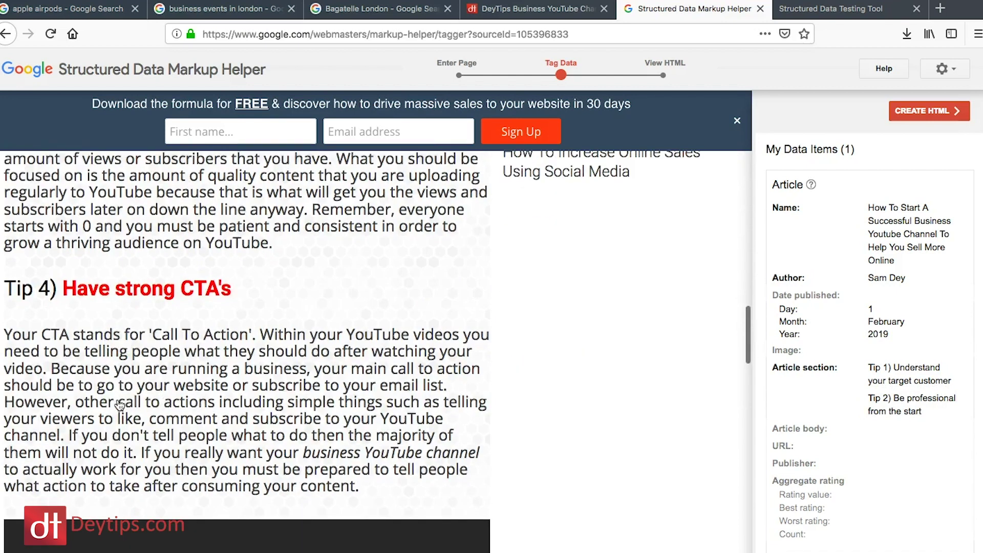
left_click_drag(248, 291, 6, 279)
left_click(83, 430)
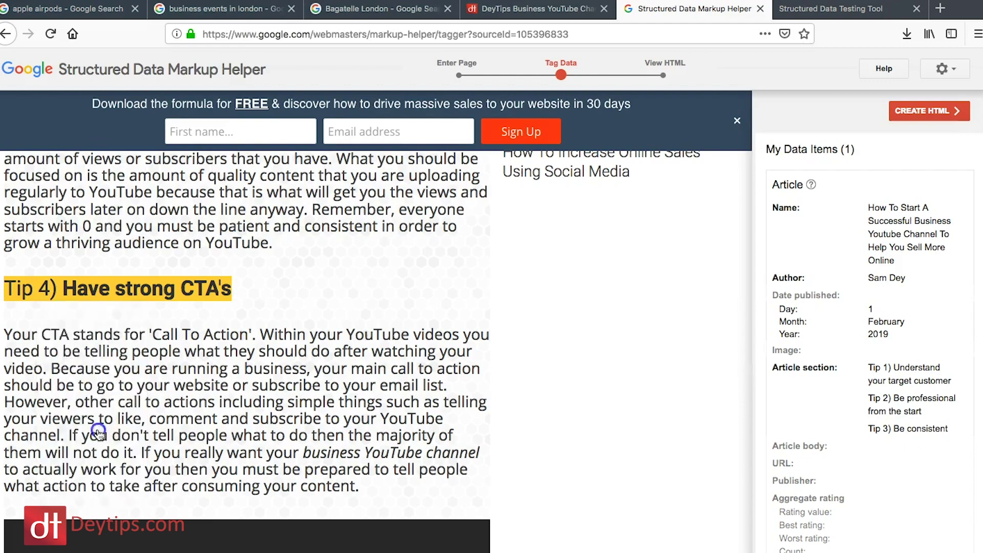
Tag the introductory paragraph as the Article body.
scroll(105, 358, "up", 15)
scroll(116, 340, "up", 11)
scroll(174, 352, "down", 5)
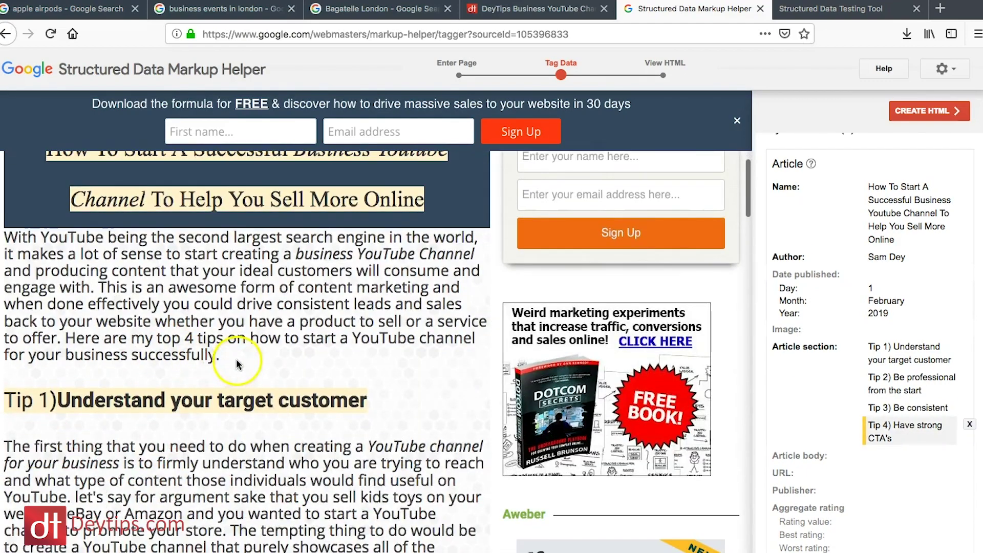
left_click_drag(221, 356, 6, 237)
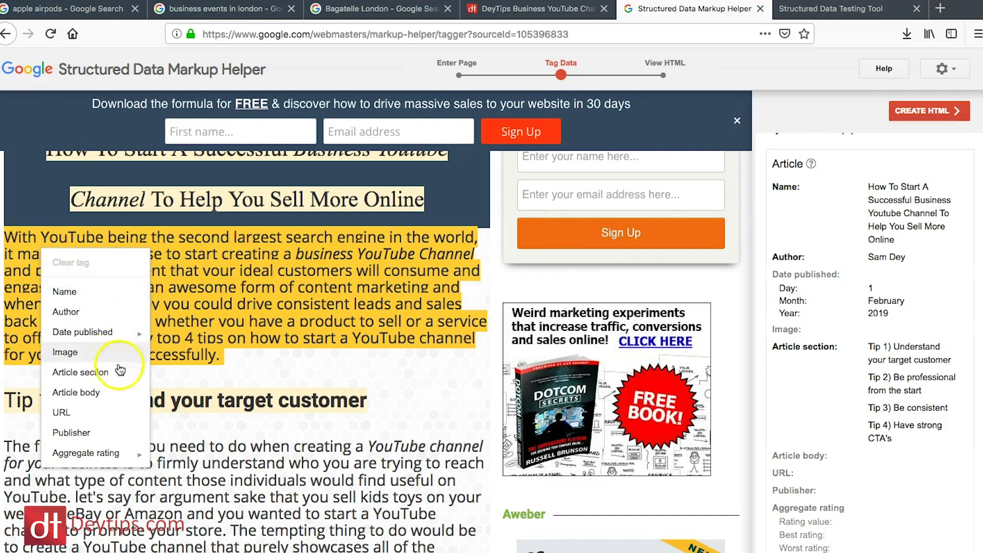
left_click(117, 397)
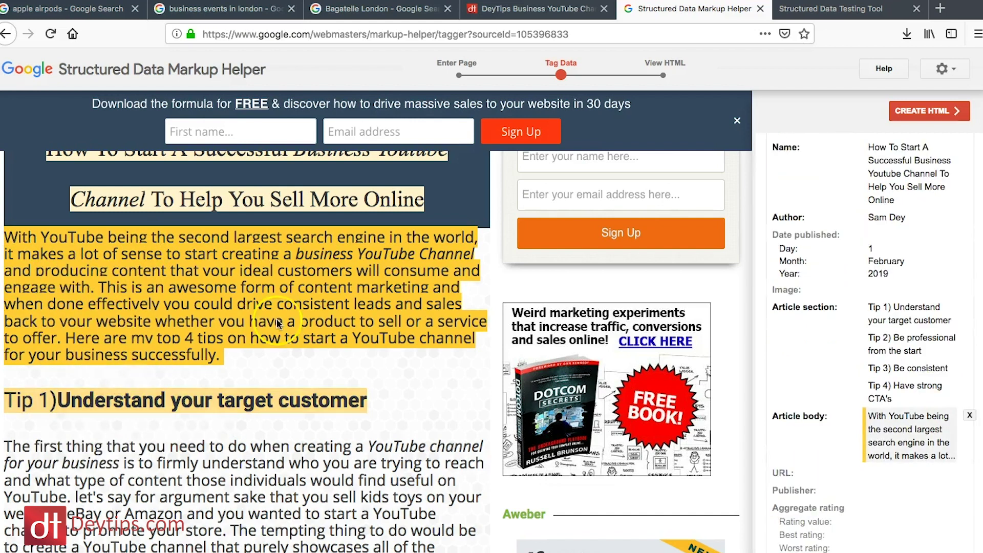
left_click(620, 389)
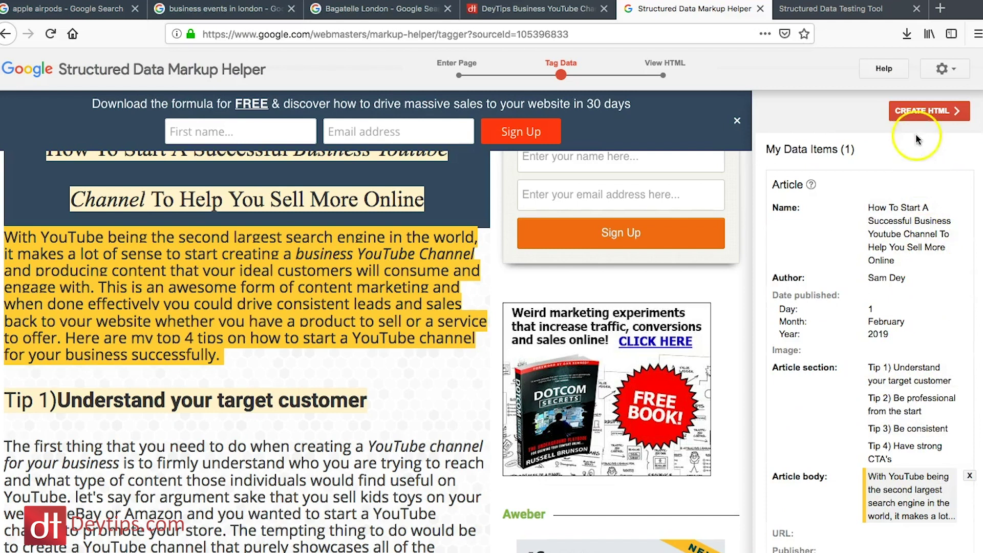
Create the HTML and switch the markup output from JSON-LD to Microdata.
left_click(924, 114)
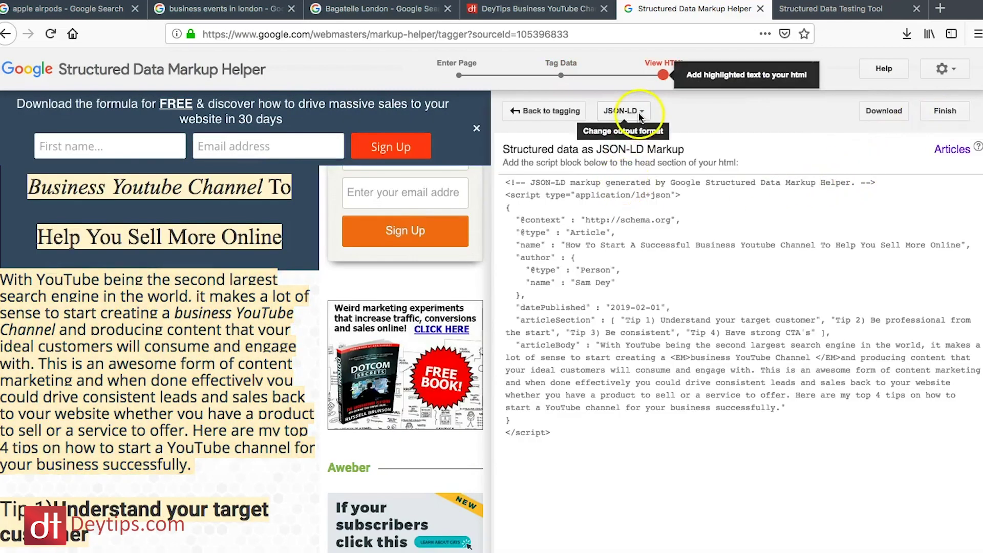
left_click(638, 117)
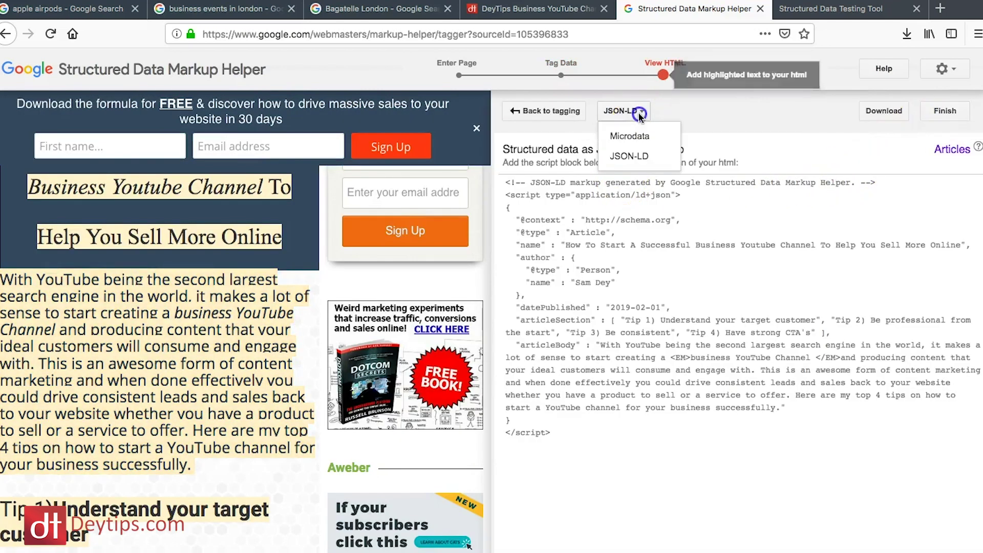
left_click(656, 137)
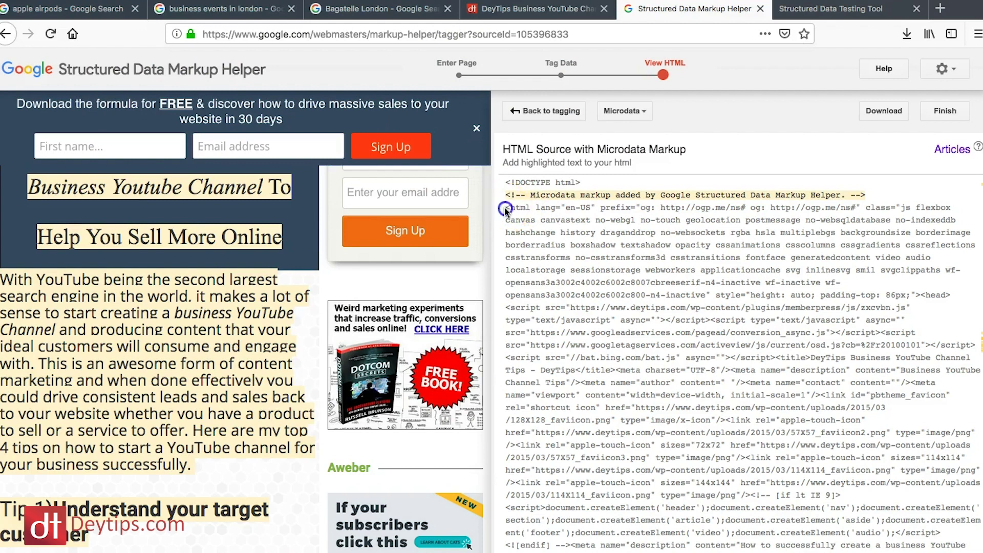
left_click_drag(528, 209, 717, 221)
left_click(712, 246)
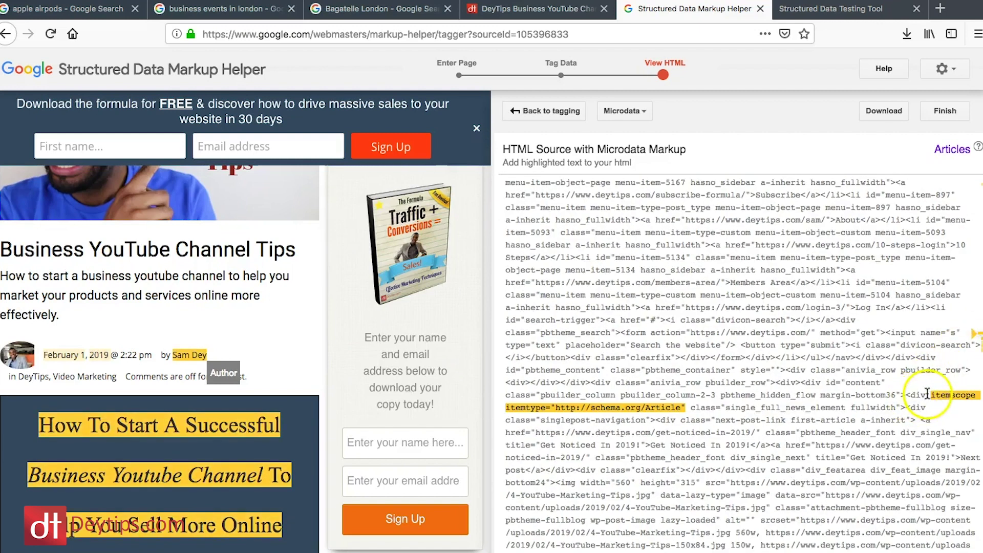
left_click_drag(953, 400, 687, 409)
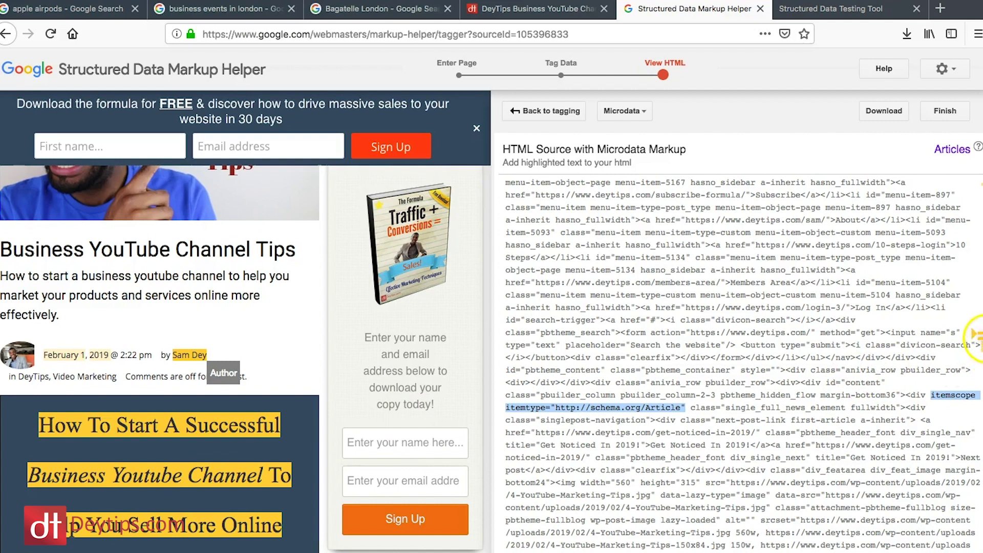
scroll(976, 336, "down", 5)
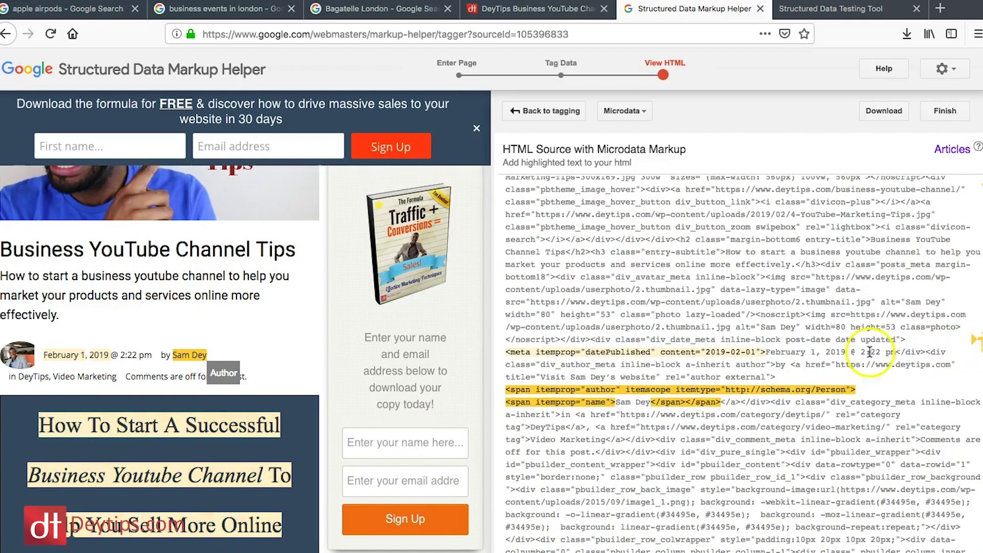